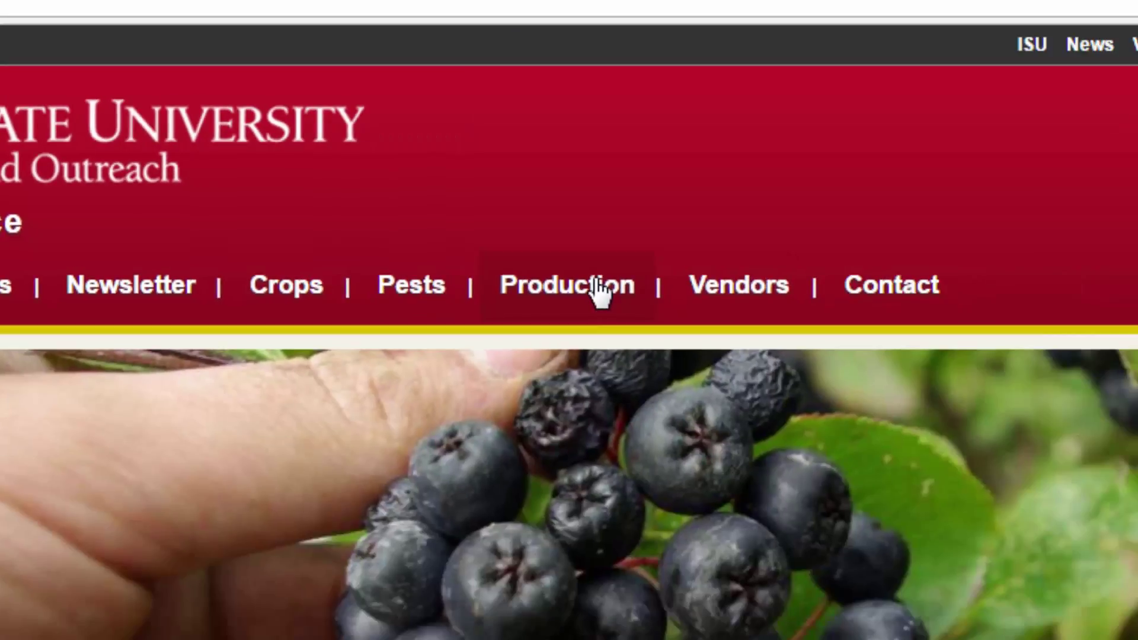
From Iowa Produce's Production articles, download Irrigation_calculator.xlsx from Drip Irrigation Calculators and open it
{"action": "left_click", "coordinate": [600, 290]}
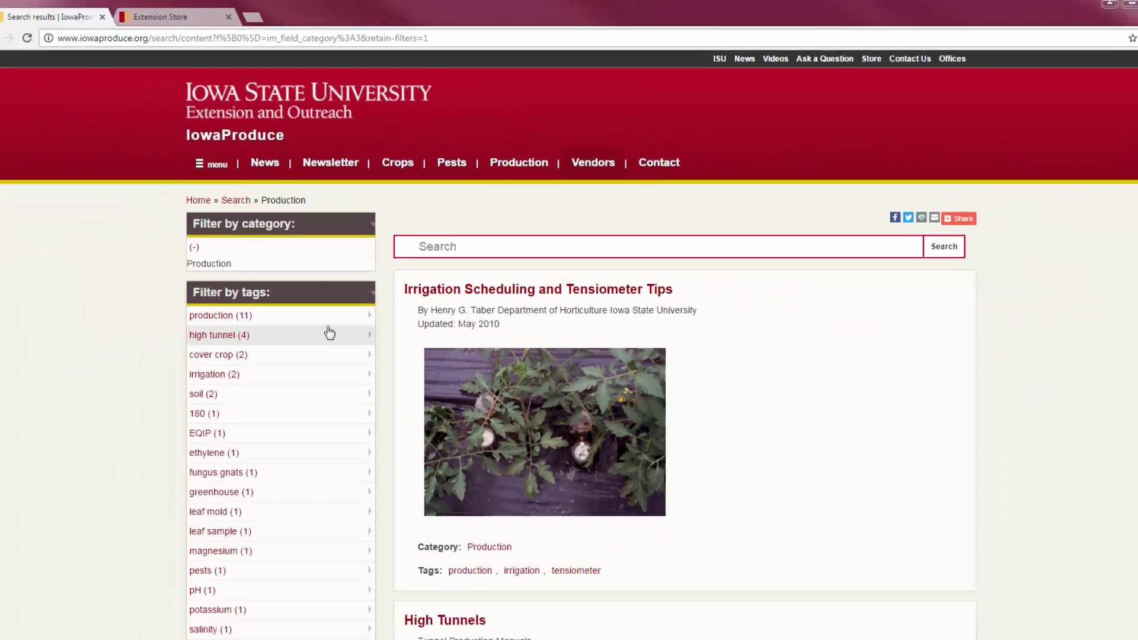
{"action": "scroll", "coordinate": [343, 307], "scroll_direction": "down", "scroll_amount": 5}
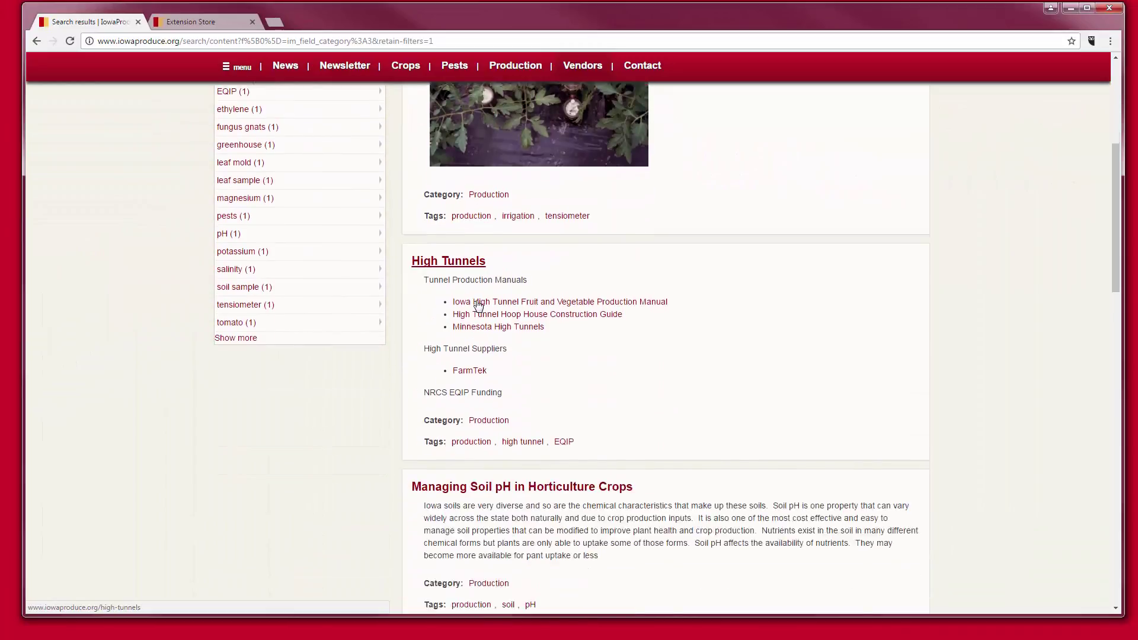
{"action": "scroll", "coordinate": [477, 306], "scroll_direction": "down", "scroll_amount": 6}
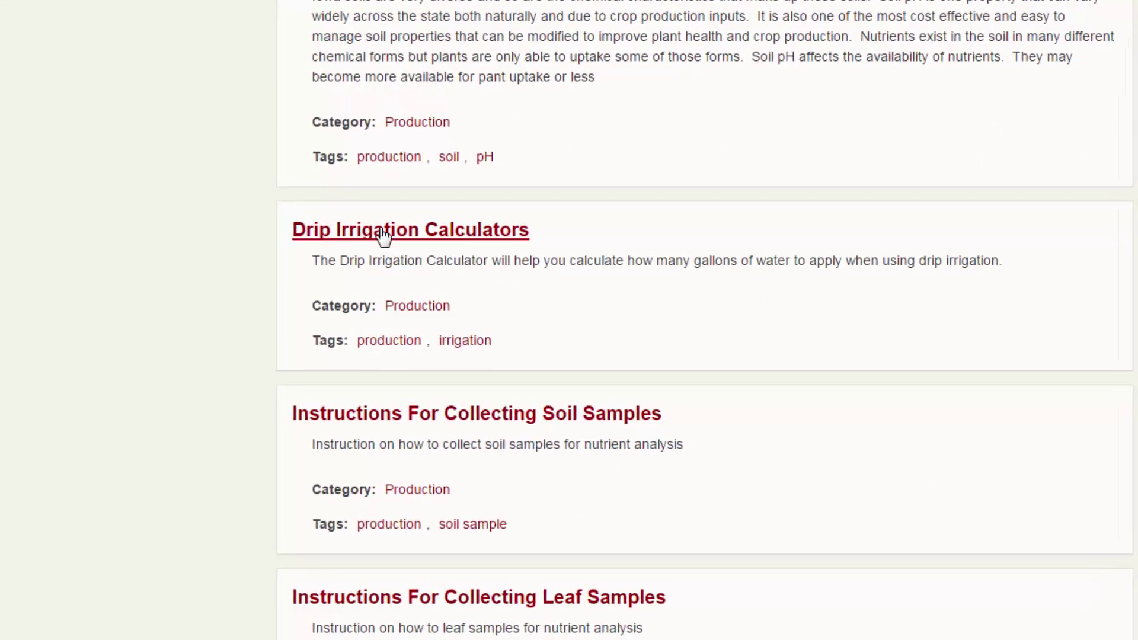
{"action": "left_click", "coordinate": [382, 232]}
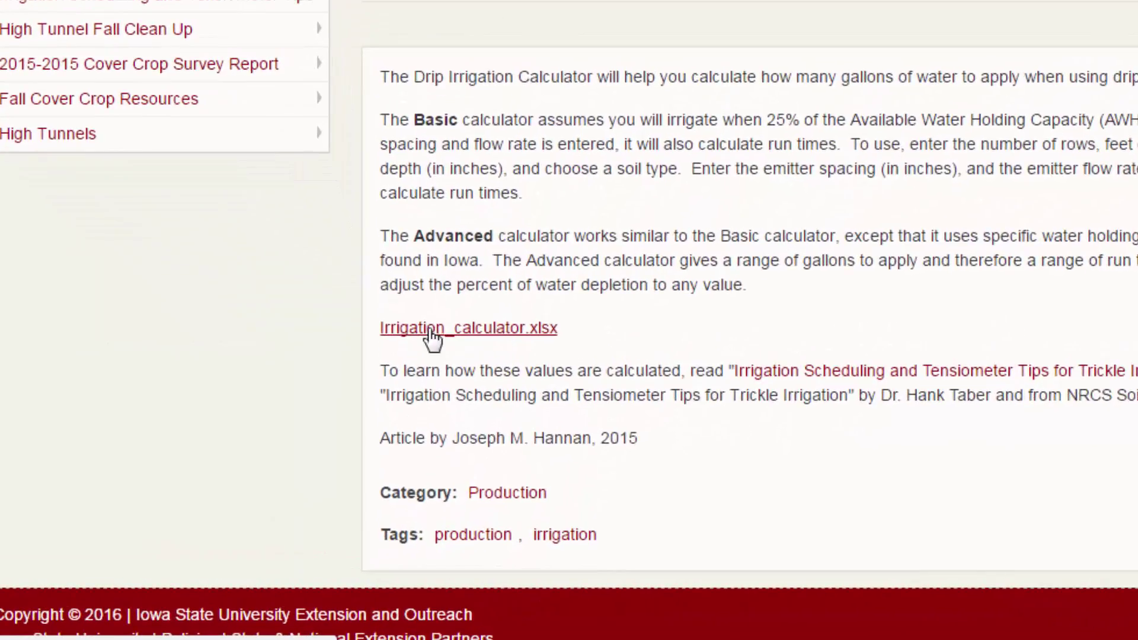
{"action": "left_click", "coordinate": [474, 445]}
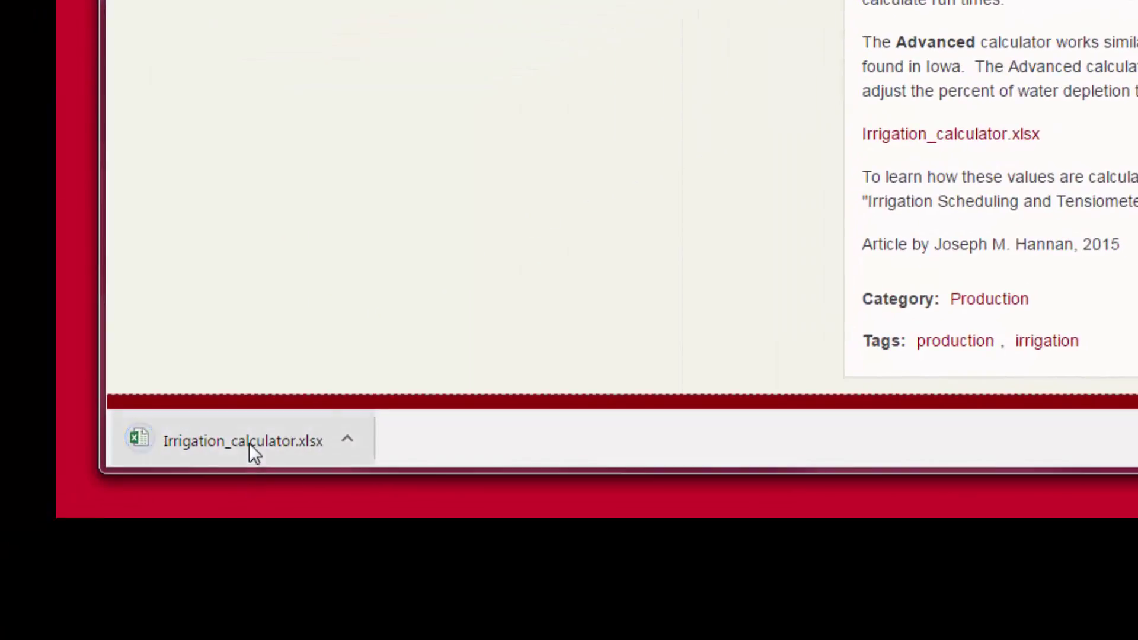
{"action": "left_click", "coordinate": [249, 442]}
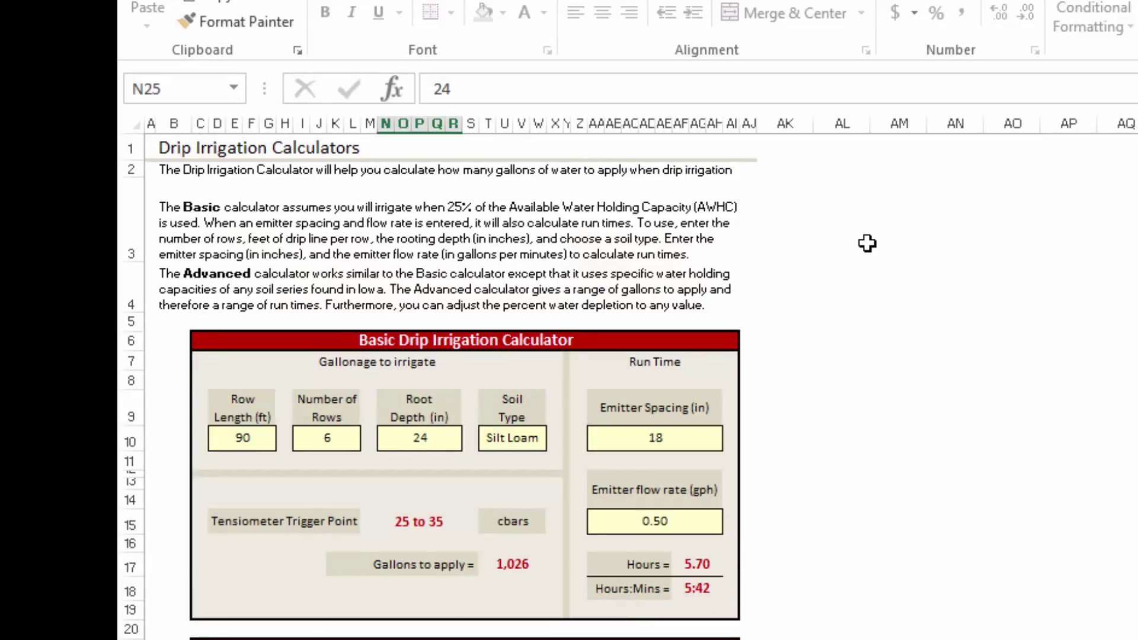
{"action": "scroll", "coordinate": [494, 387], "scroll_direction": "down", "scroll_amount": 1}
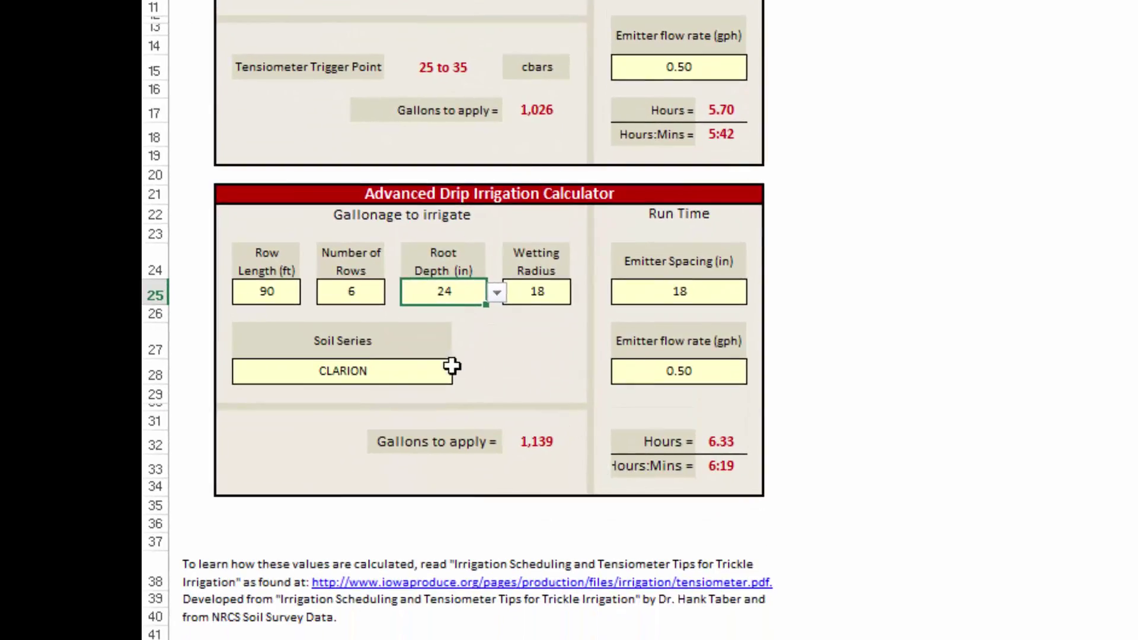
{"action": "left_click", "coordinate": [391, 374]}
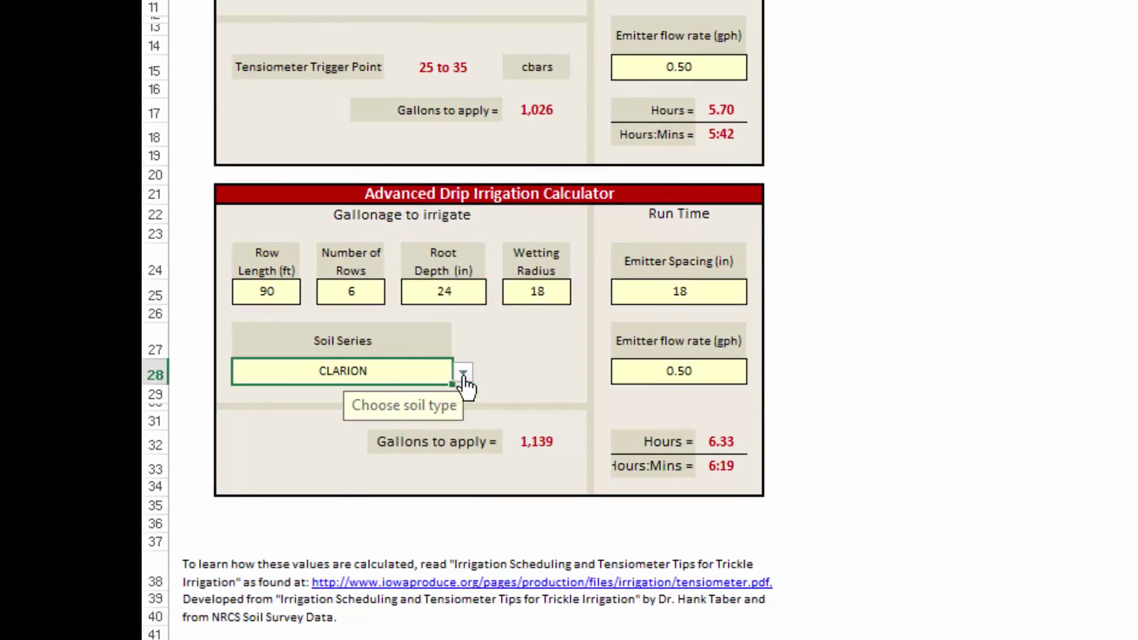
{"action": "left_click", "coordinate": [464, 373]}
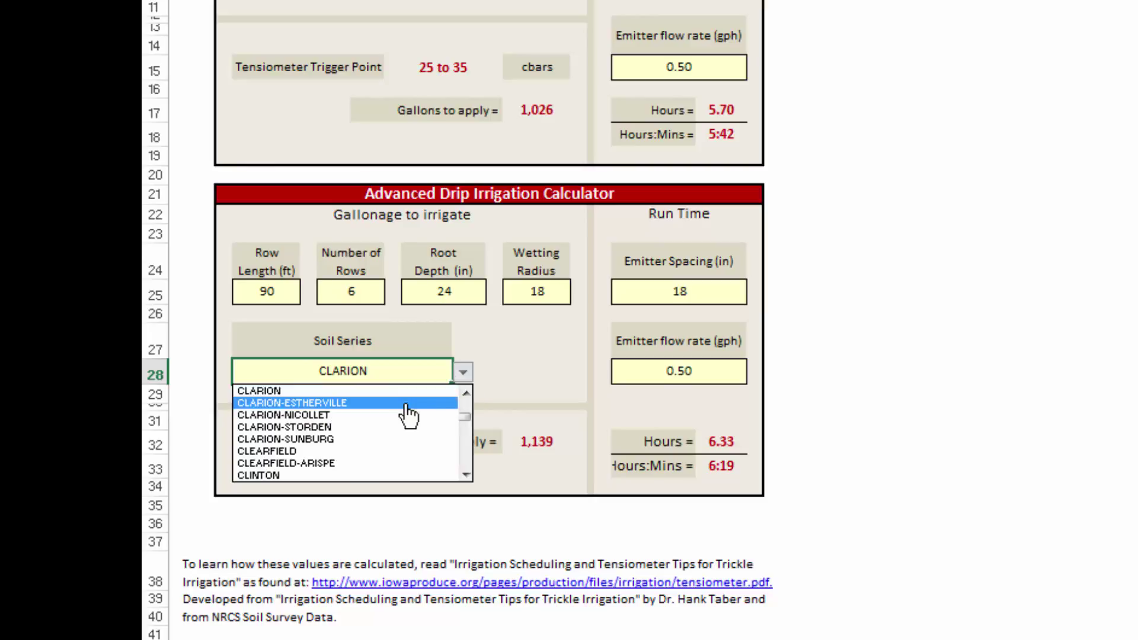
{"action": "left_click", "coordinate": [533, 367]}
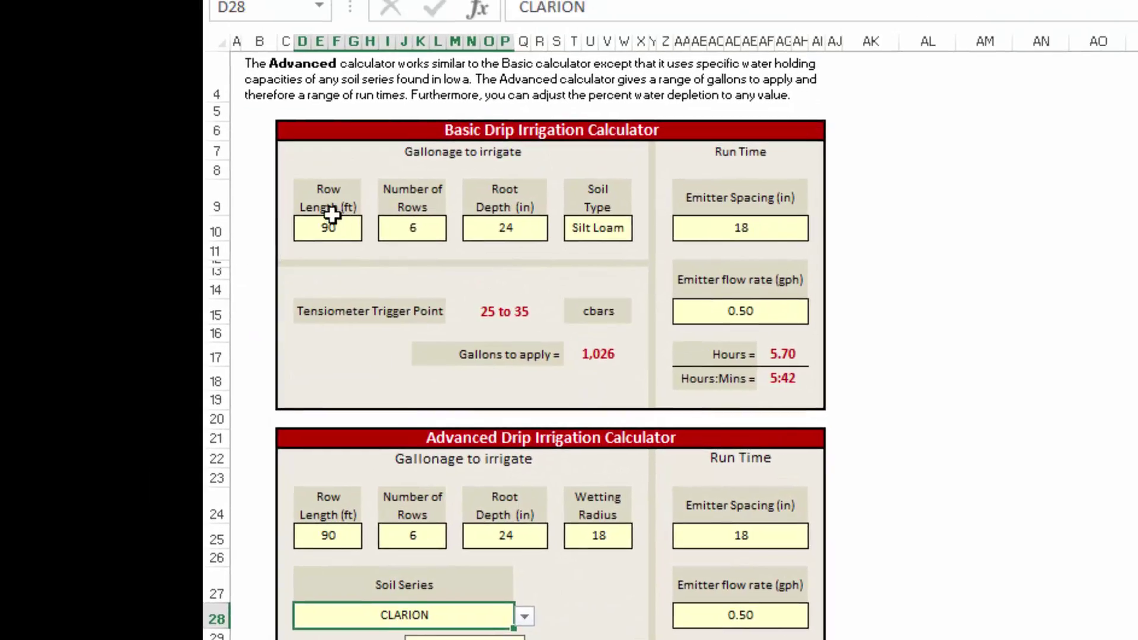
Enter 85 as the Basic calculator's row length in D10
{"action": "scroll", "coordinate": [332, 236], "scroll_direction": "up", "scroll_amount": 2}
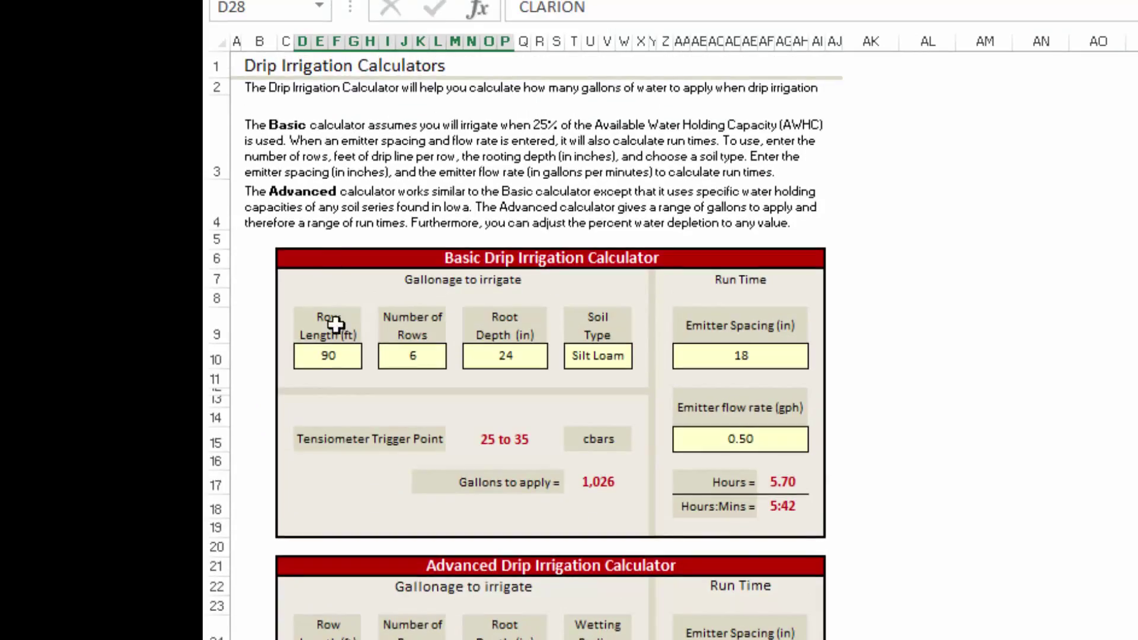
{"action": "left_click", "coordinate": [336, 355]}
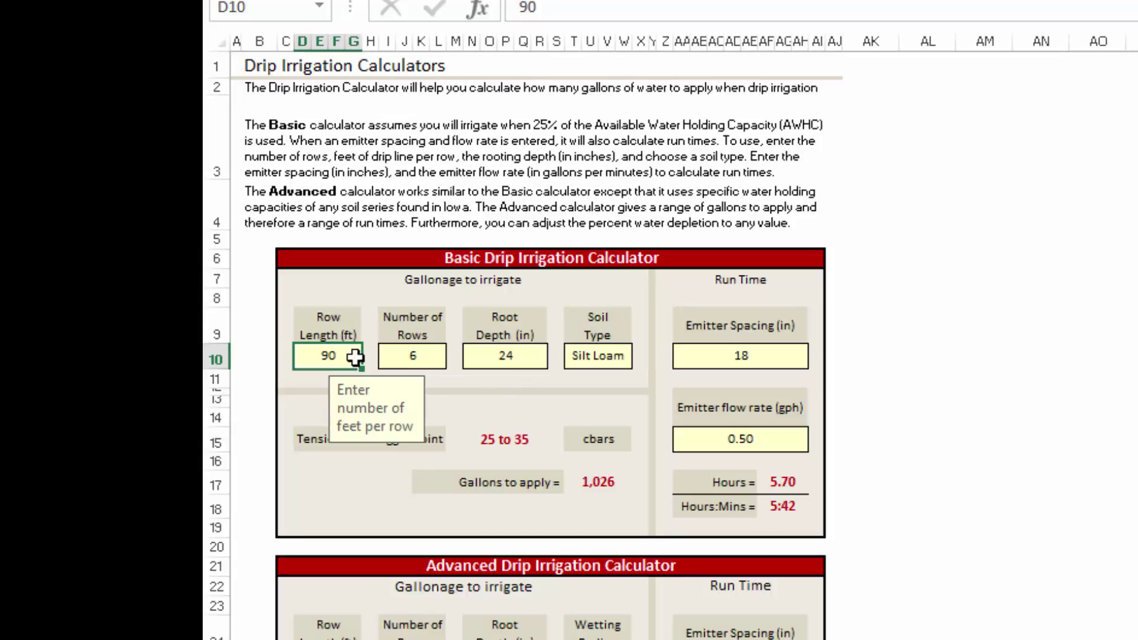
{"action": "type", "text": "85"}
{"action": "left_click", "coordinate": [427, 355]}
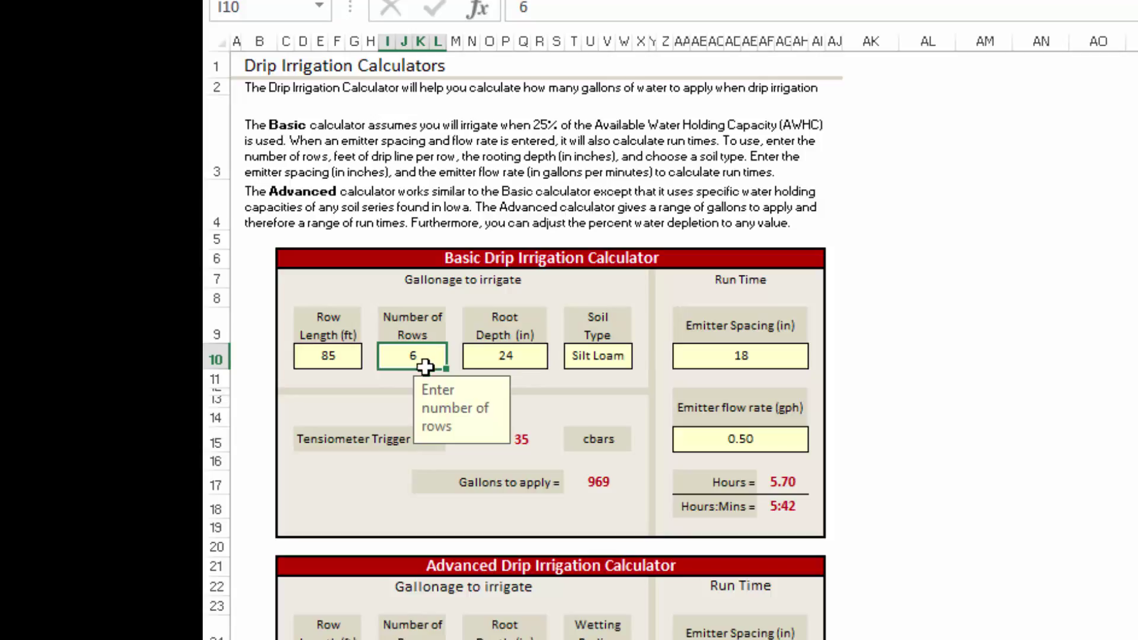
Set the root depth to 18 and choose Loam as the soil type
{"action": "left_click", "coordinate": [492, 360]}
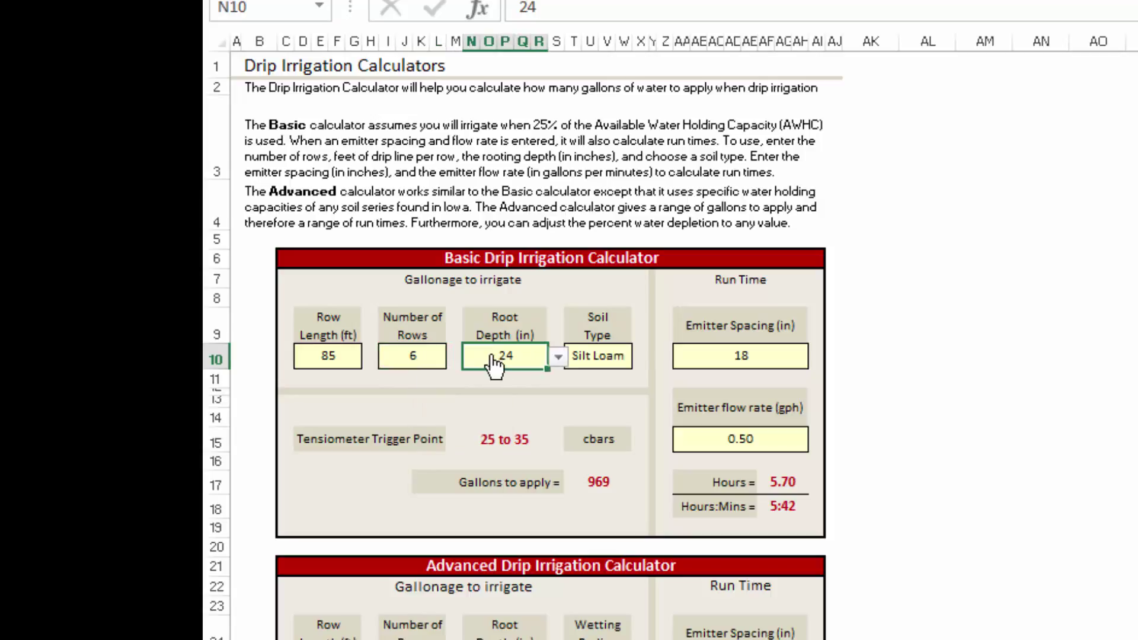
{"action": "double_click", "coordinate": [492, 360]}
{"action": "key", "text": "BackSpace"}
{"action": "type", "text": "8"}
{"action": "key", "text": "BackSpace"}
{"action": "key", "text": "BackSpace"}
{"action": "type", "text": "18"}
{"action": "left_click", "coordinate": [604, 356]}
{"action": "left_click", "coordinate": [643, 356]}
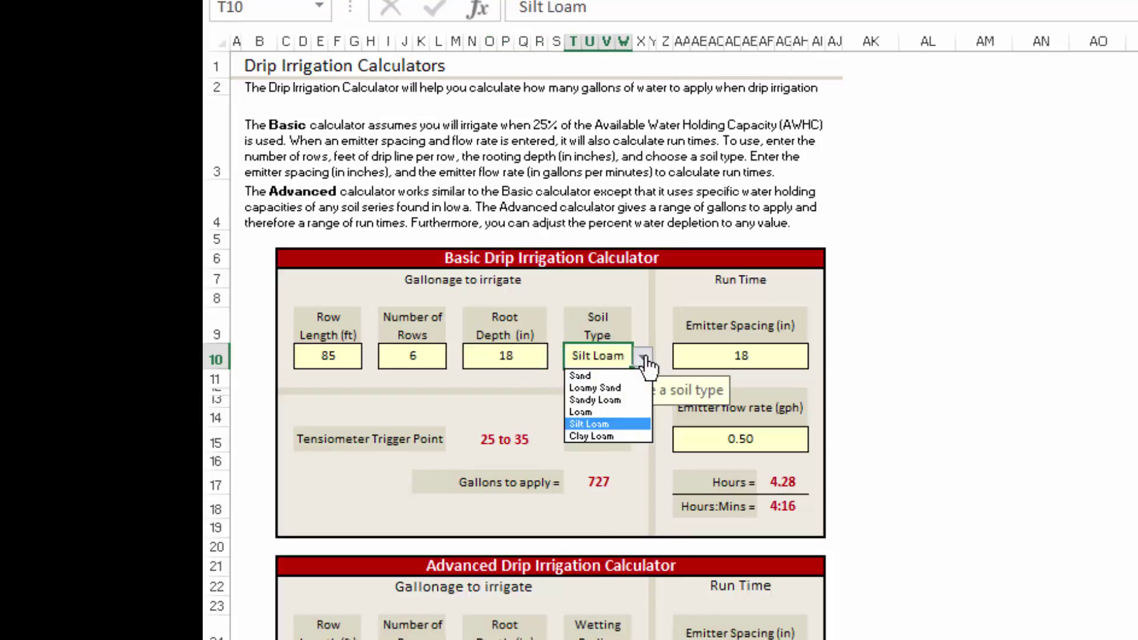
{"action": "left_click", "coordinate": [607, 411]}
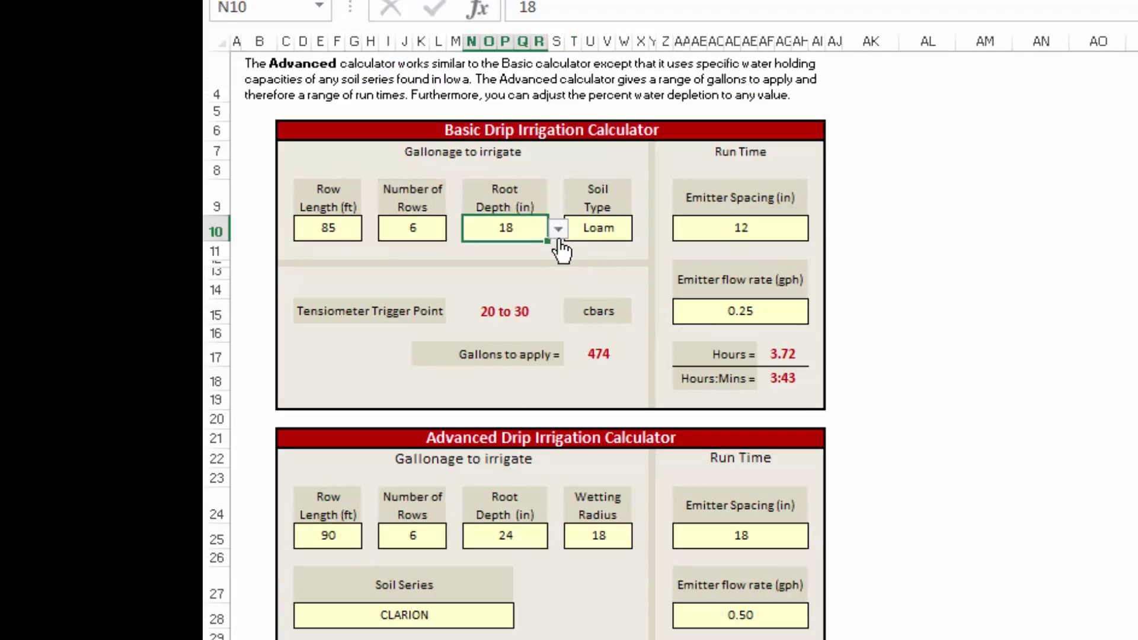
Try root depths 6, 12 and 18 from the Root Depth dropdown, ending on 24
{"action": "left_click", "coordinate": [558, 229]}
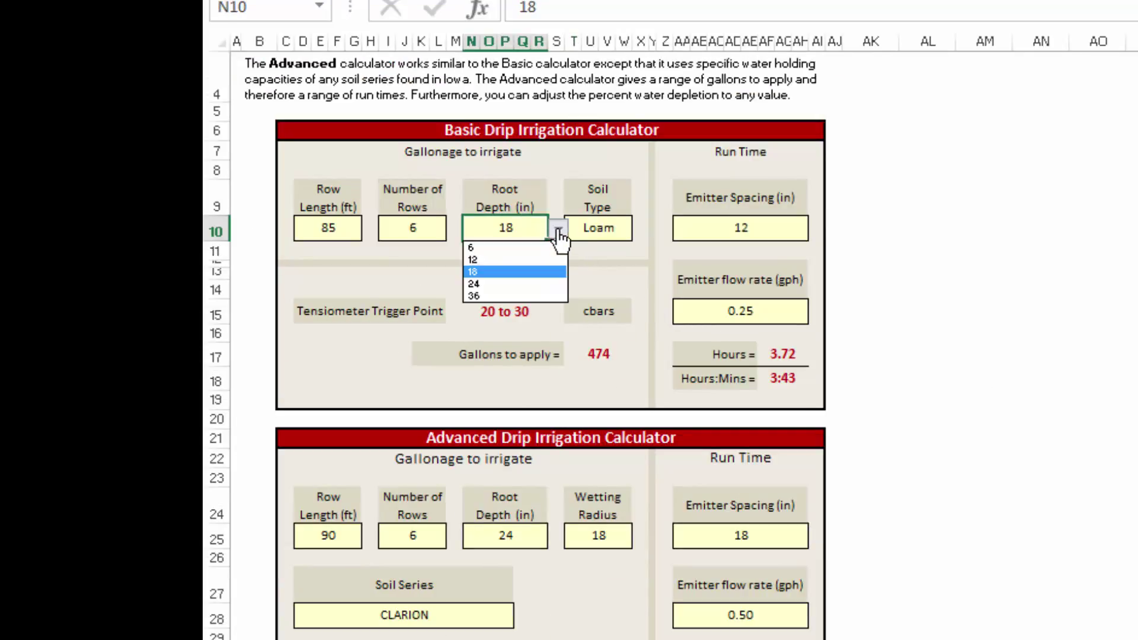
{"action": "left_click", "coordinate": [507, 249]}
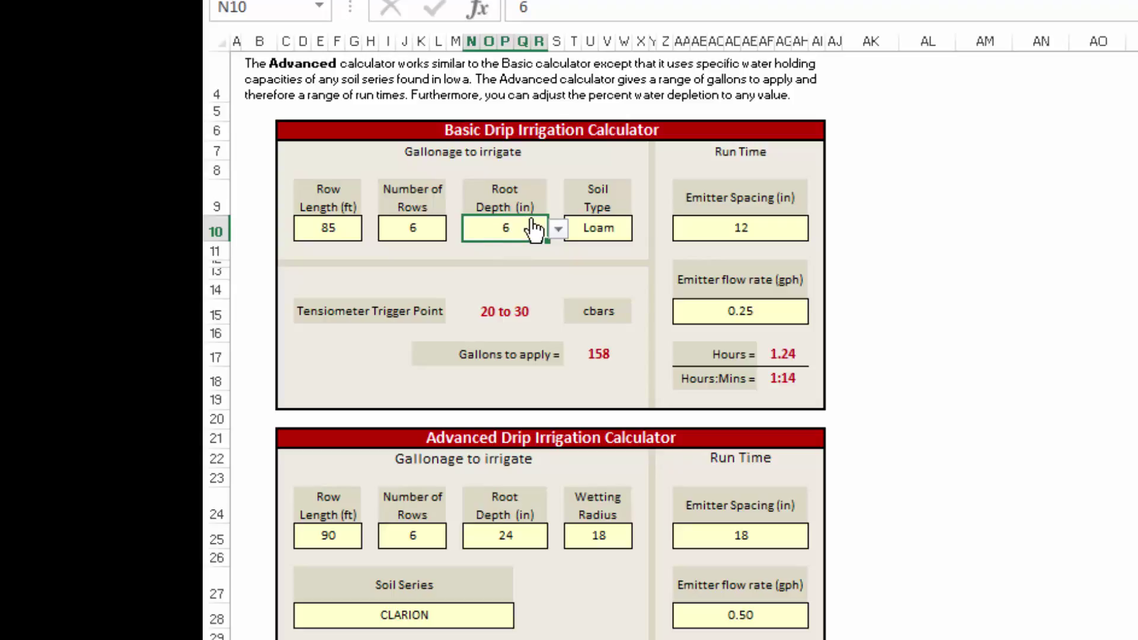
{"action": "left_click", "coordinate": [558, 232]}
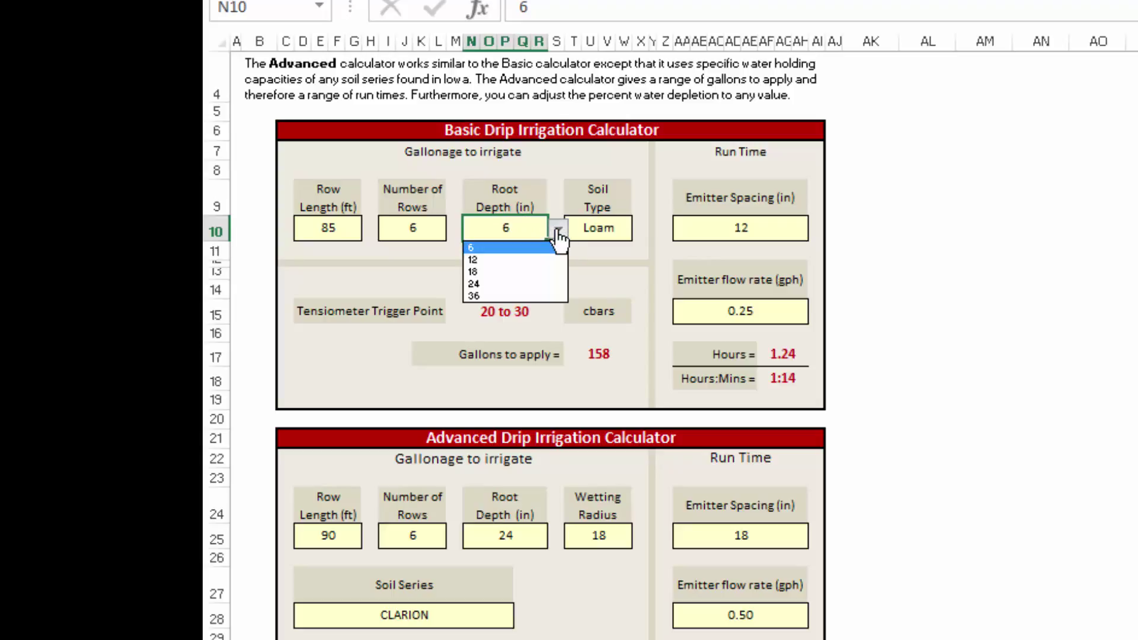
{"action": "left_click", "coordinate": [527, 261]}
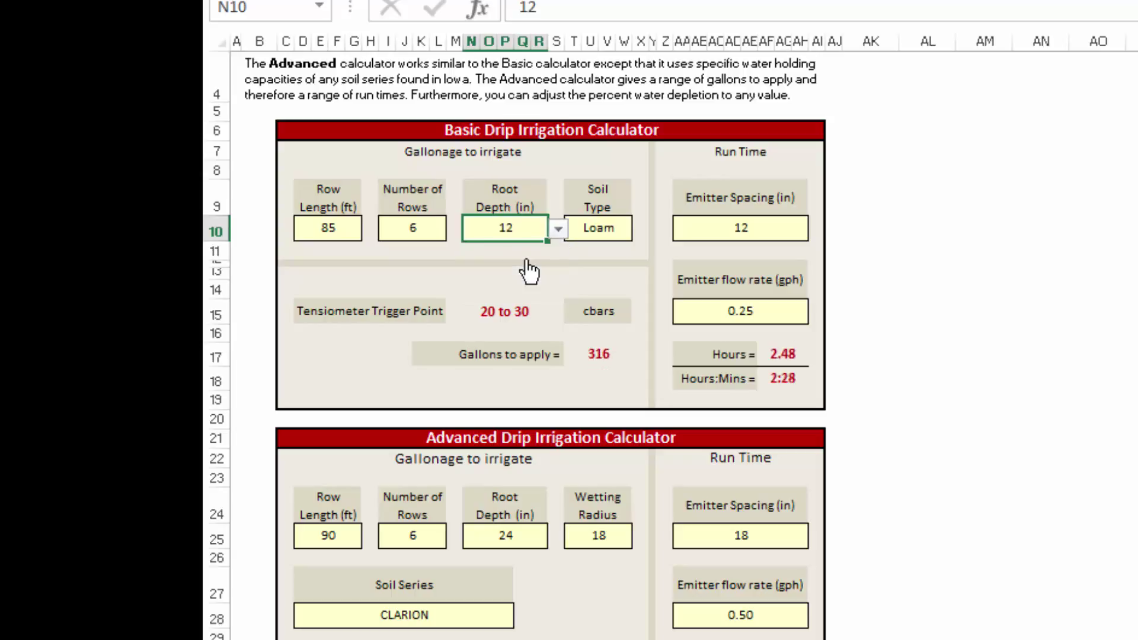
{"action": "left_click", "coordinate": [558, 232]}
{"action": "left_click", "coordinate": [516, 271]}
{"action": "left_click", "coordinate": [558, 232]}
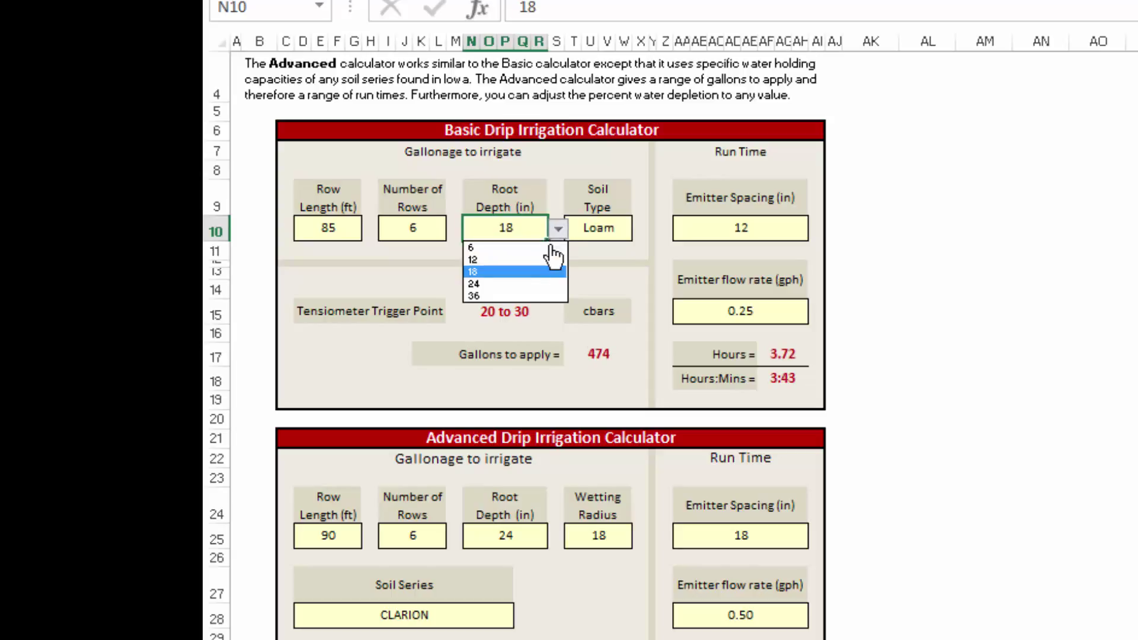
{"action": "left_click", "coordinate": [530, 284]}
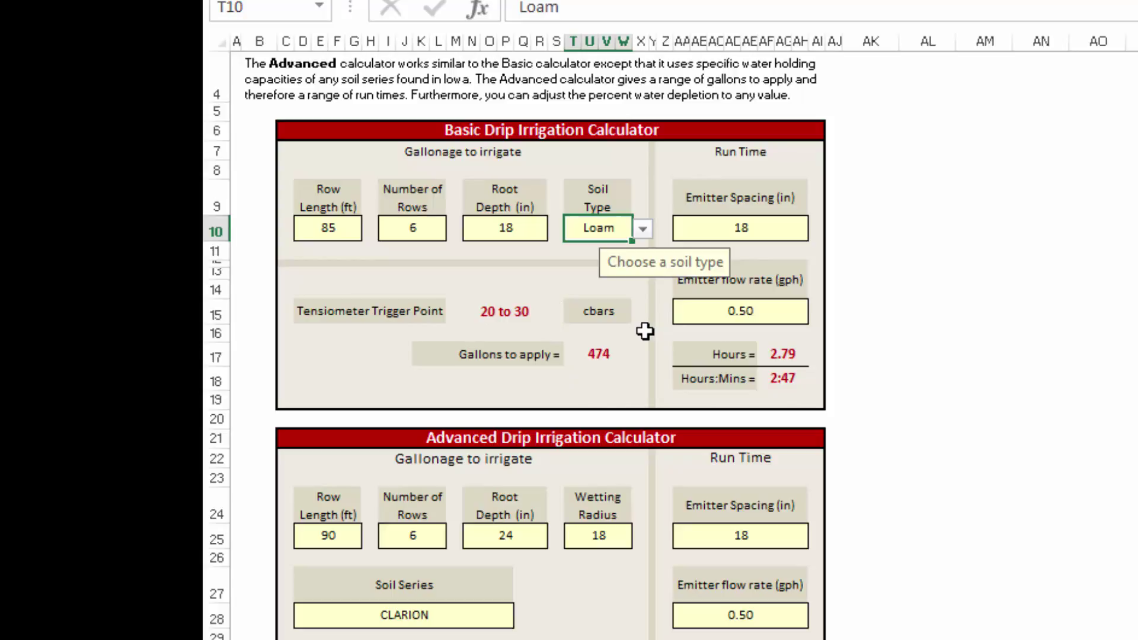
Scroll down to review the Advanced calculator, then back up to the Basic calculator
{"action": "scroll", "coordinate": [645, 331], "scroll_direction": "down", "scroll_amount": 2}
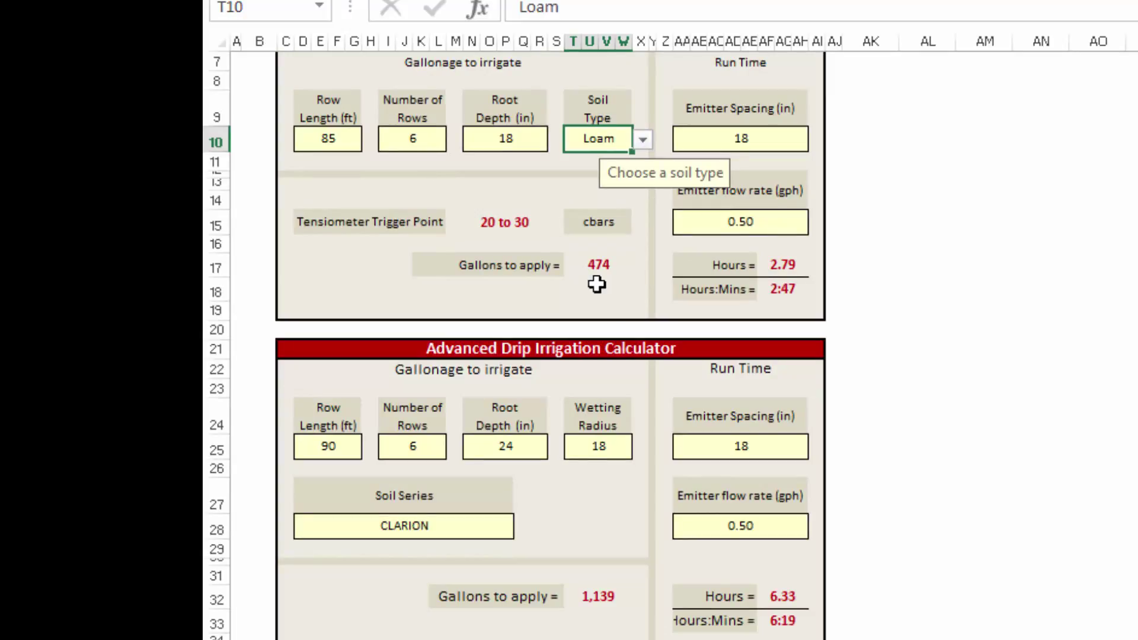
{"action": "scroll", "coordinate": [597, 285], "scroll_direction": "up", "scroll_amount": 2}
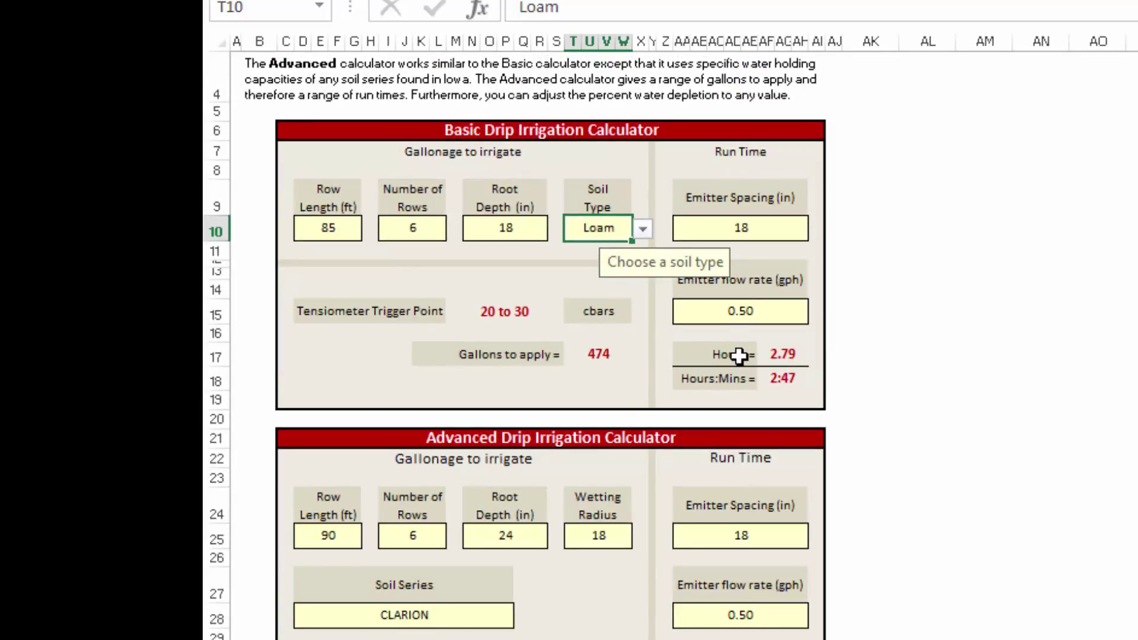
Pick 12 from the Emitter Spacing dropdown and enter .25 gph as the emitter flow rate
{"action": "left_click", "coordinate": [787, 227]}
{"action": "left_click", "coordinate": [775, 317]}
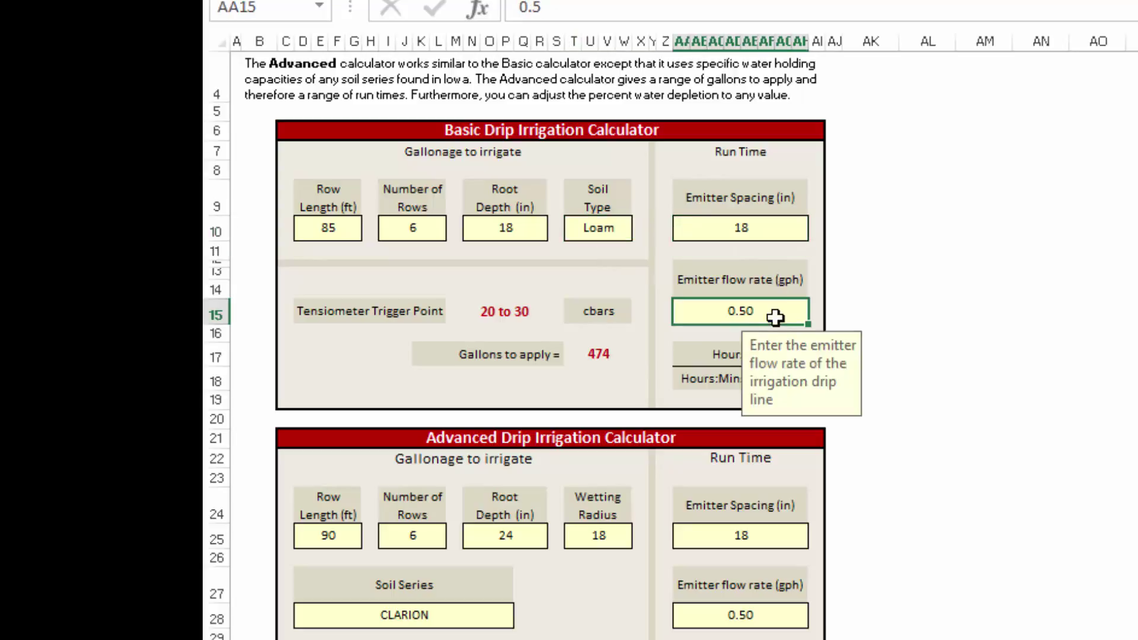
{"action": "left_click", "coordinate": [763, 227]}
{"action": "left_click", "coordinate": [819, 230]}
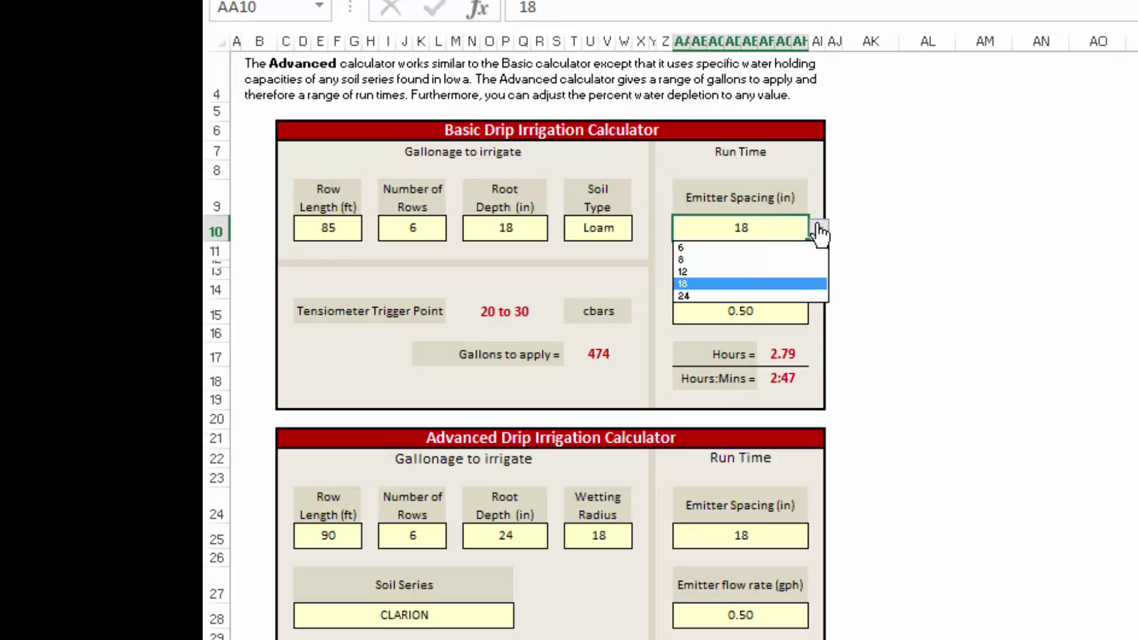
{"action": "left_click", "coordinate": [758, 272]}
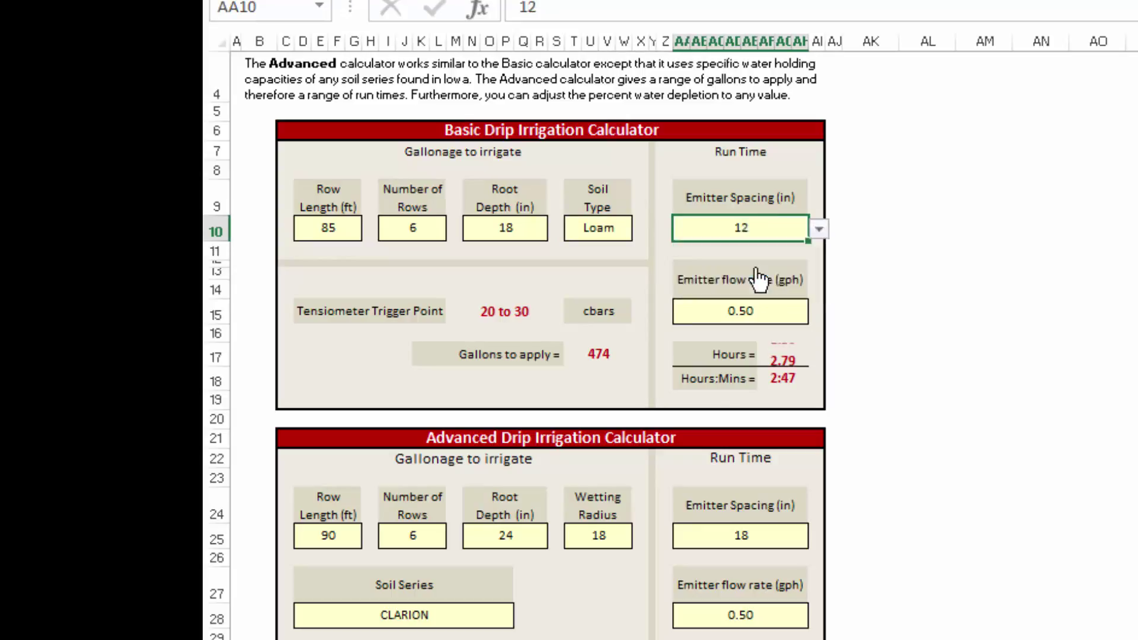
{"action": "left_click", "coordinate": [765, 309]}
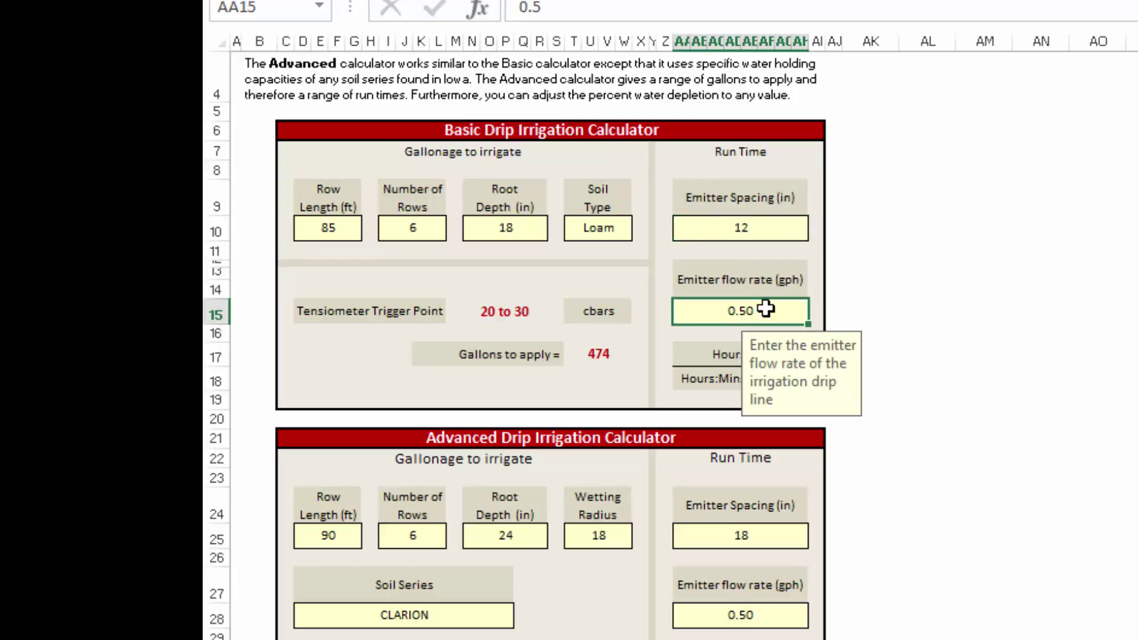
{"action": "type", "text": ".25"}
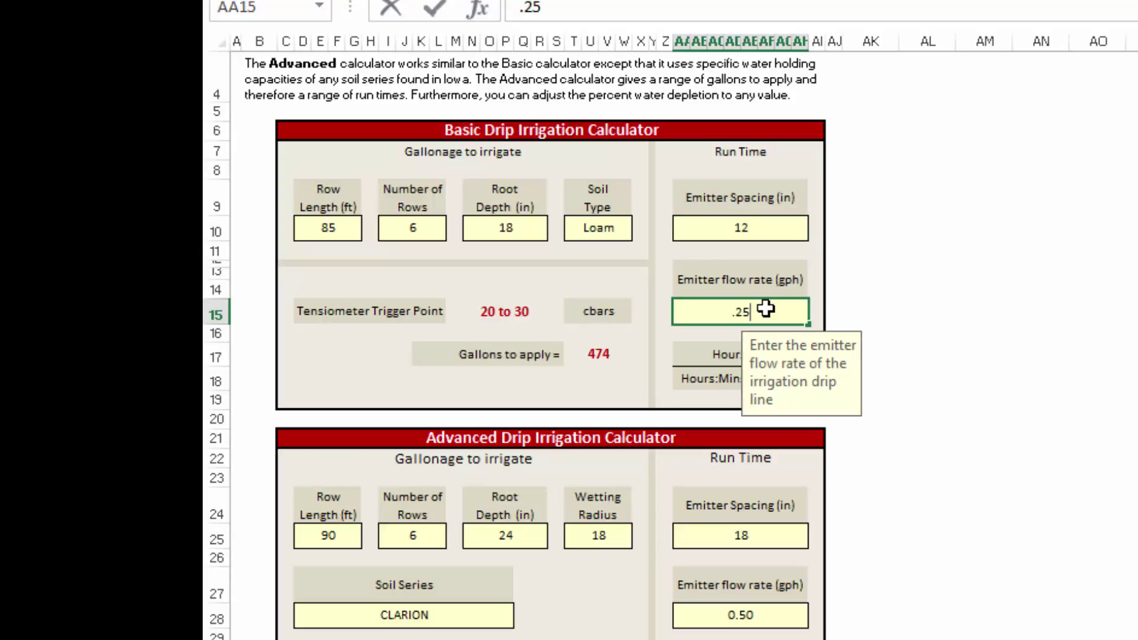
{"action": "key", "text": "Return"}
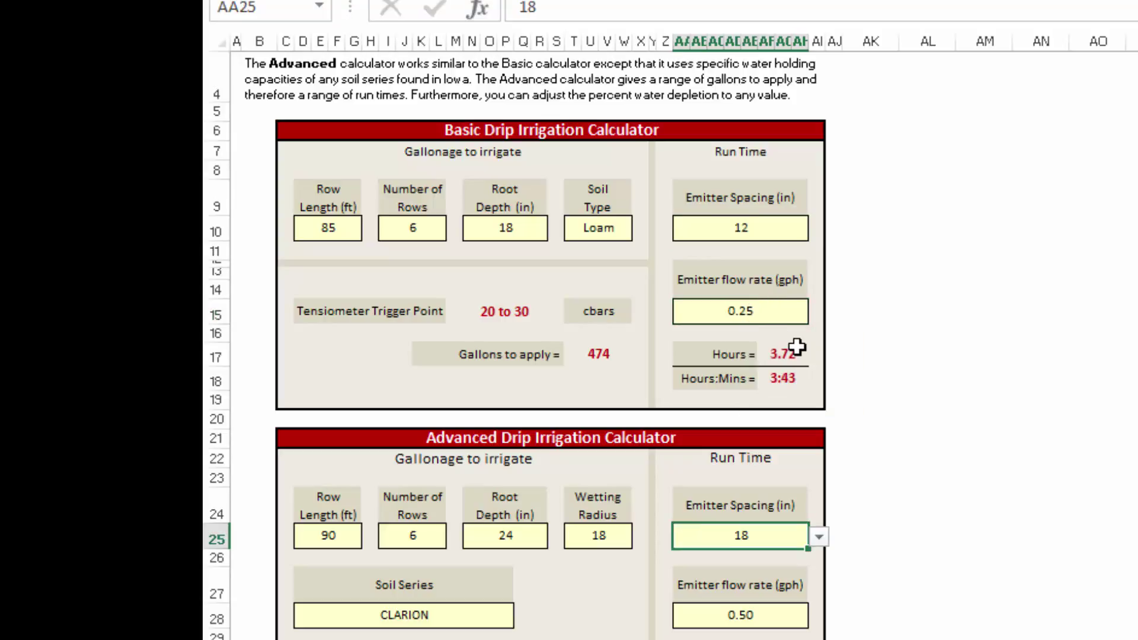